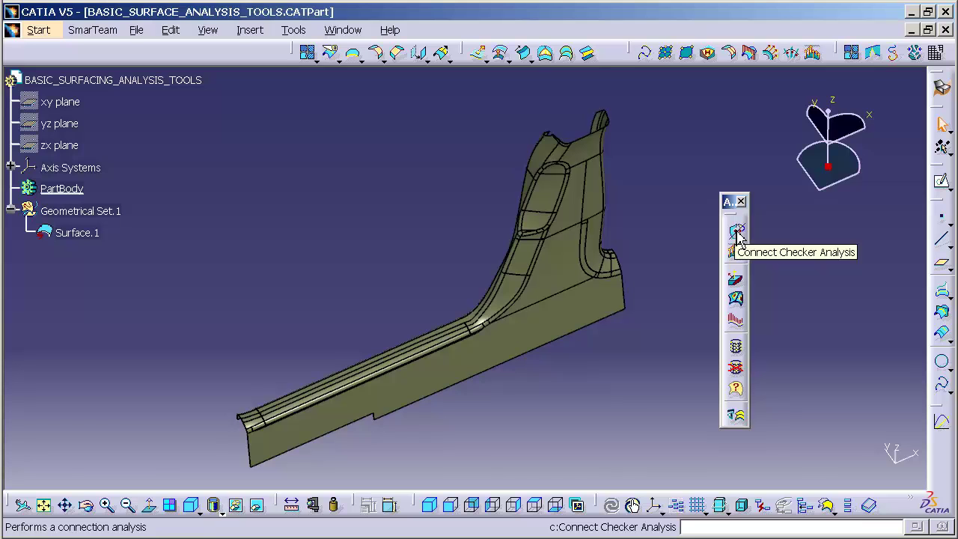
- Open the Connect Checker and try the Curve-Curve, Surface-Surface and Projection types, ending on Boundary
click(737, 234)
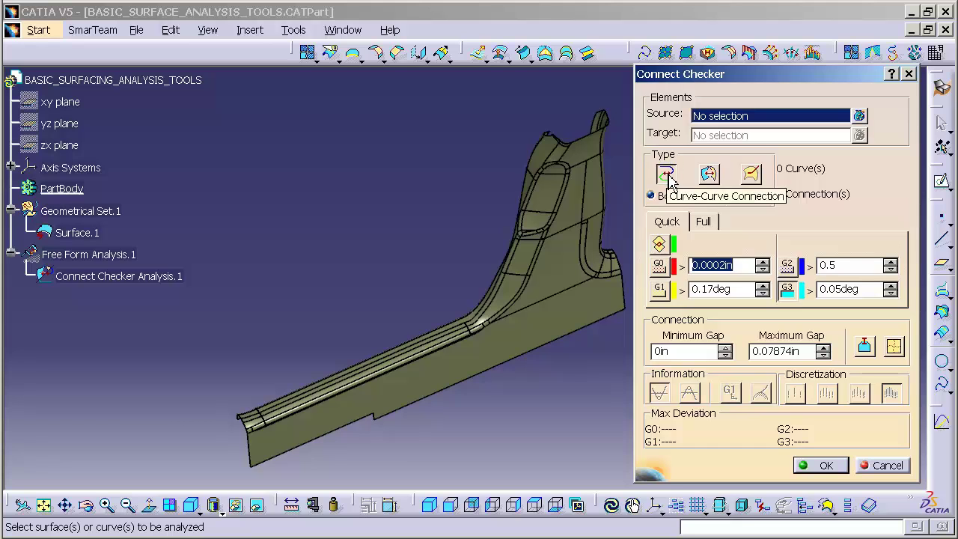
click(668, 177)
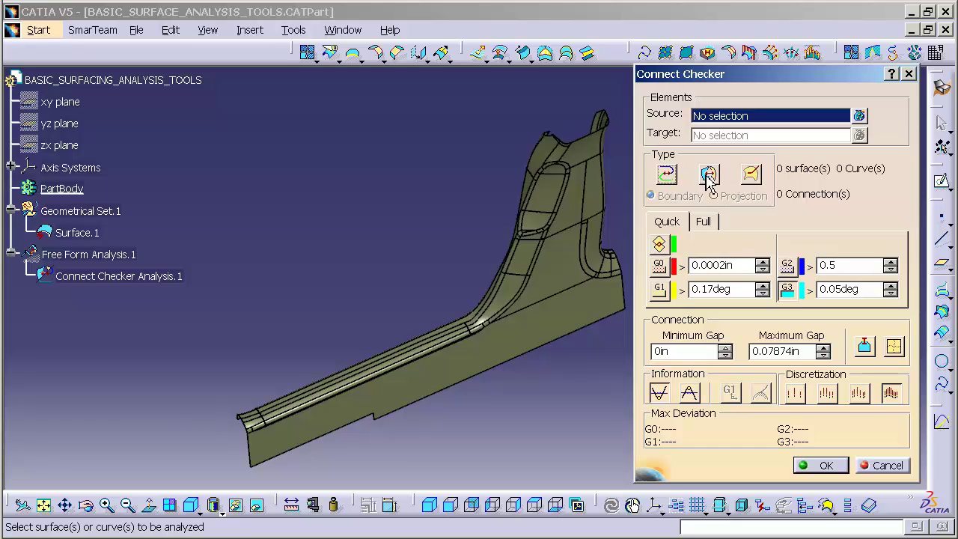
click(709, 176)
click(751, 176)
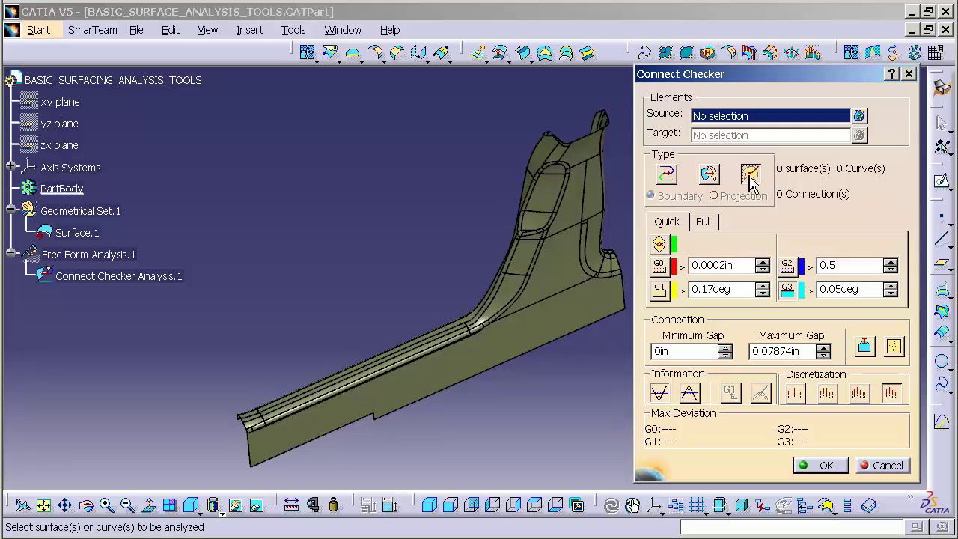
click(751, 179)
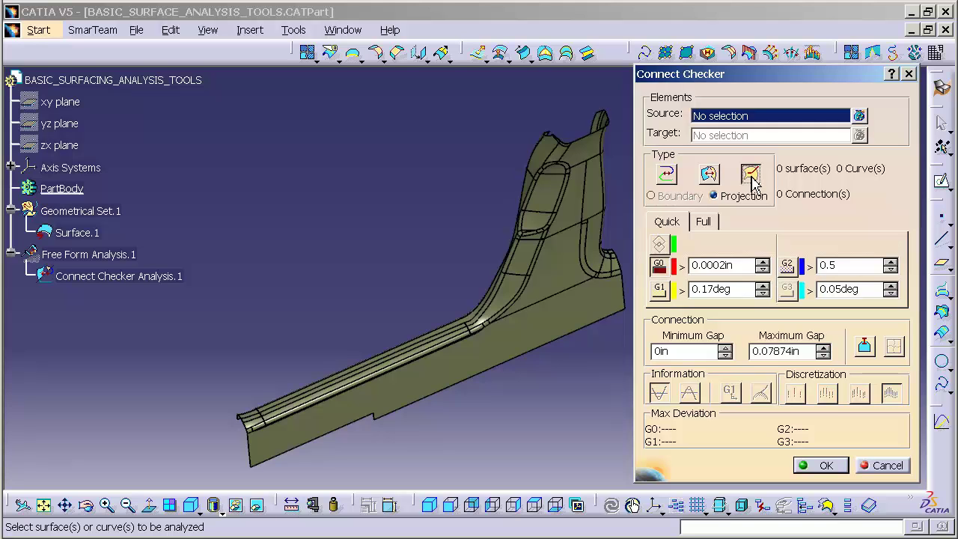
click(751, 179)
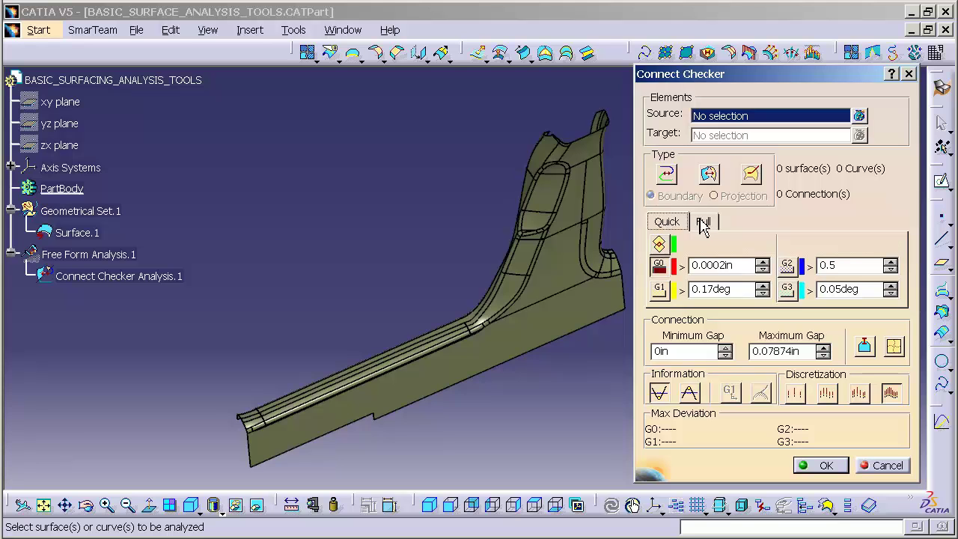
click(704, 221)
click(672, 222)
- Set the Length unit to Millimeter in Options, then reopen the Connect Checker
click(294, 30)
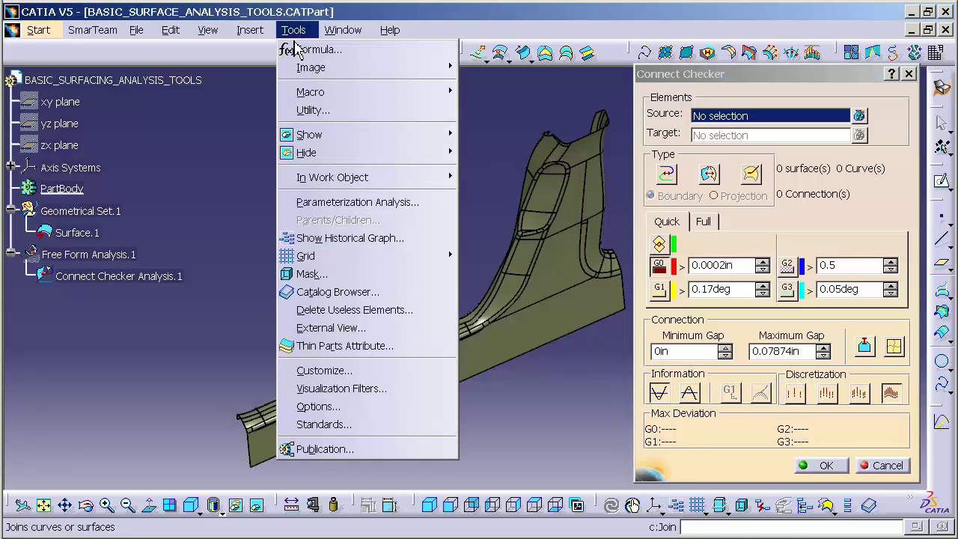
click(318, 406)
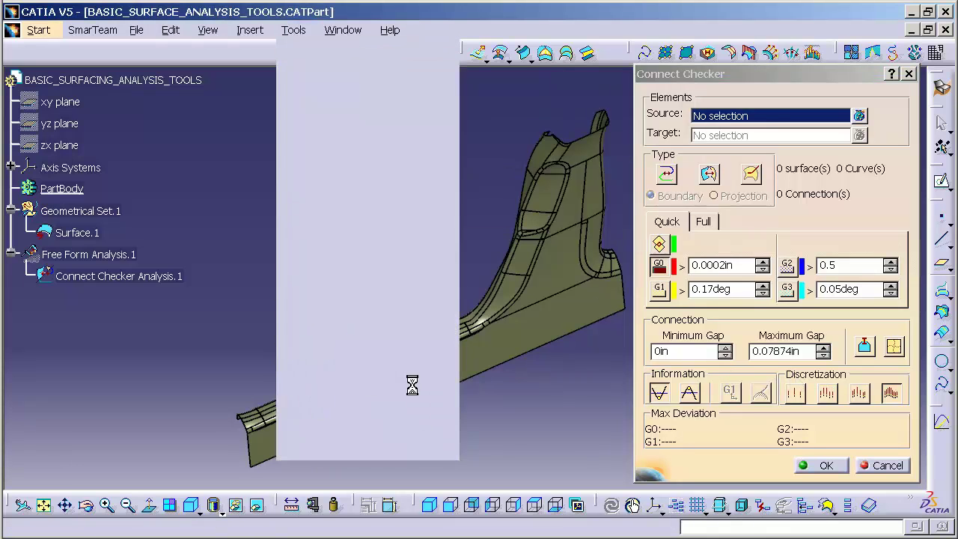
click(524, 218)
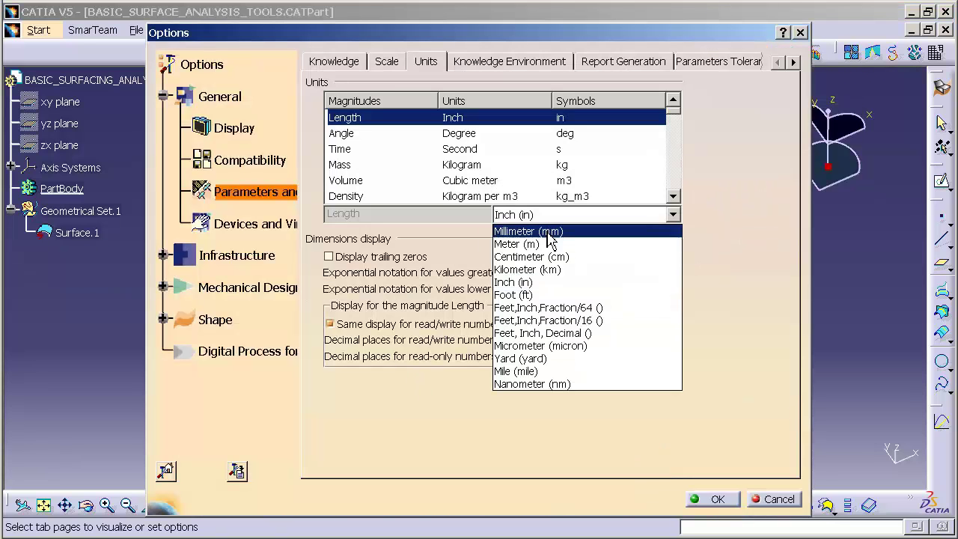
click(549, 229)
click(716, 499)
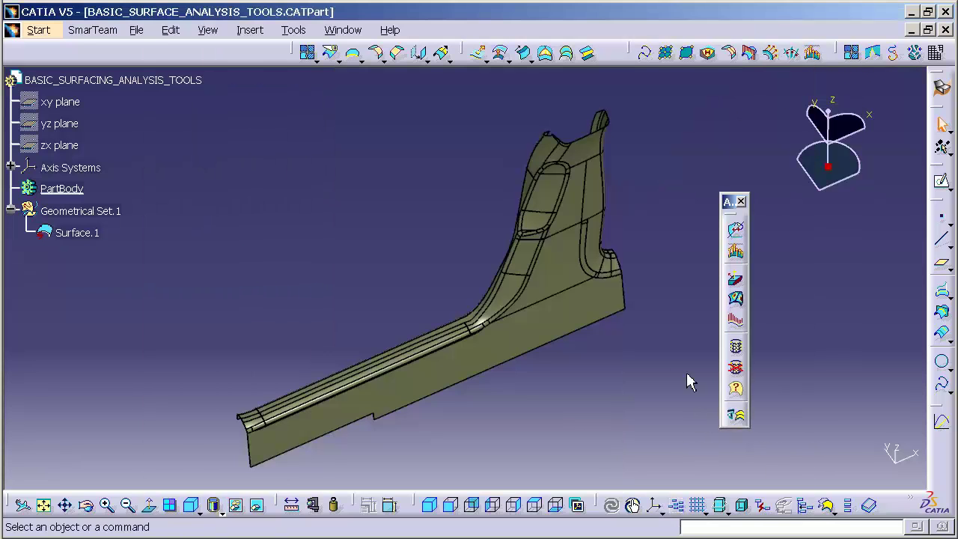
click(736, 229)
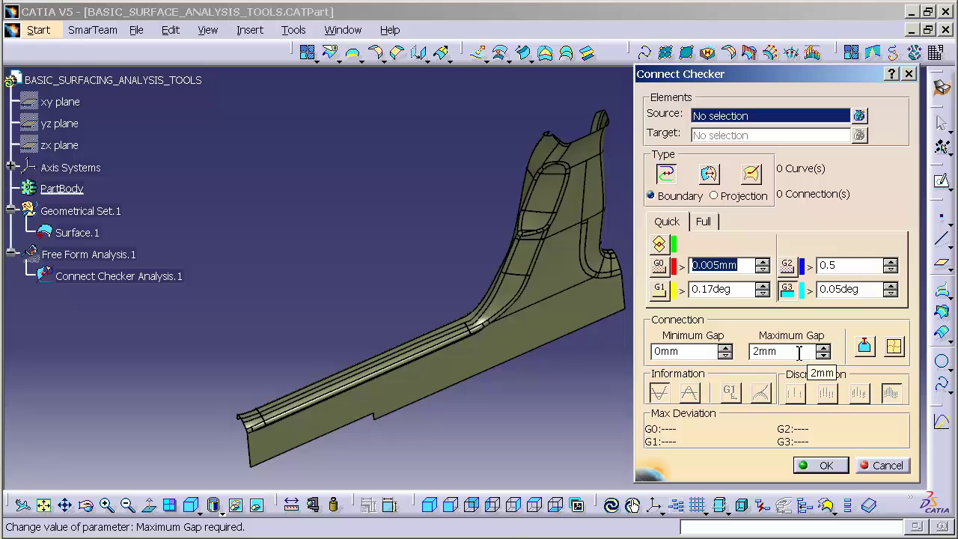
- Replace the 2mm Maximum Gap value with .05
double_click(799, 352)
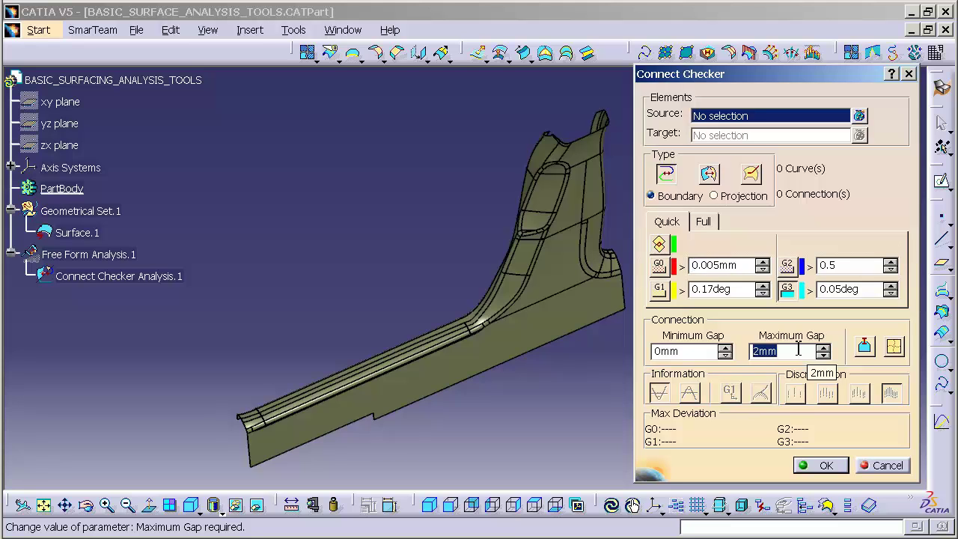
key(BackSpace)
text(.05)
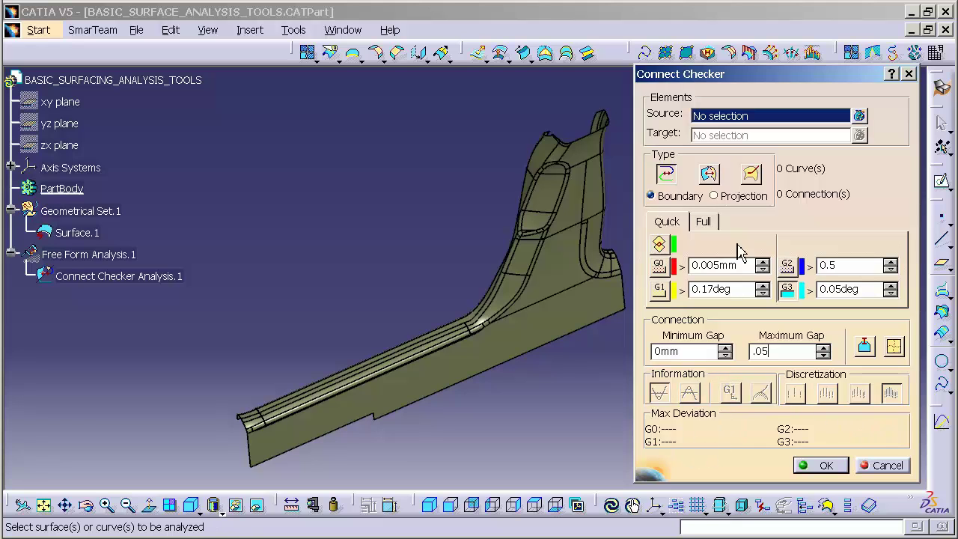
- Check Surface-Surface connections on Surface.1, finding 2 connections, and zoom into the corner
click(667, 176)
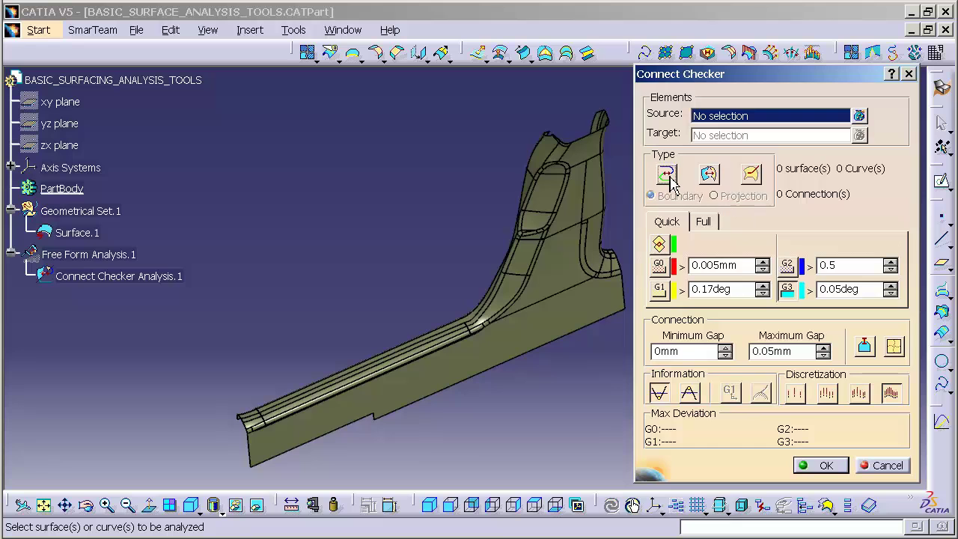
click(711, 185)
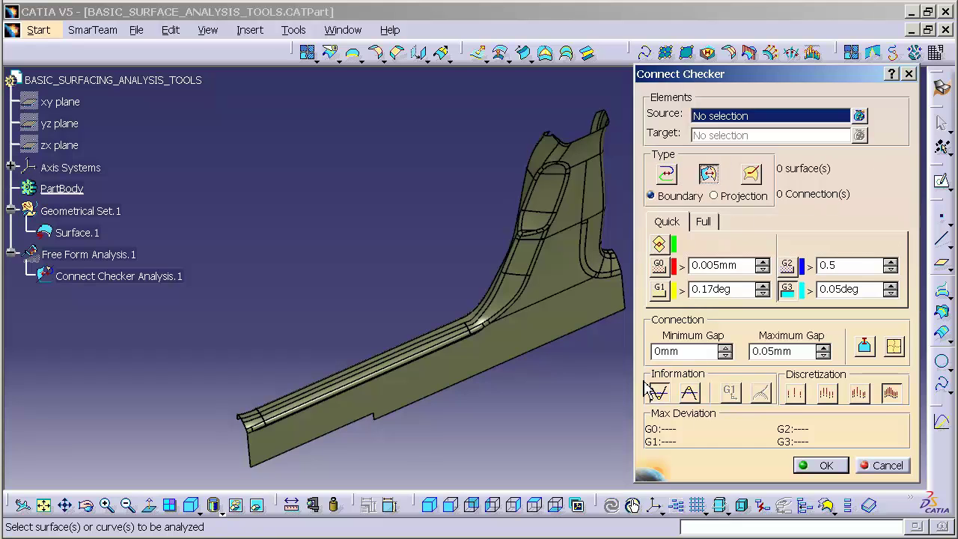
click(547, 338)
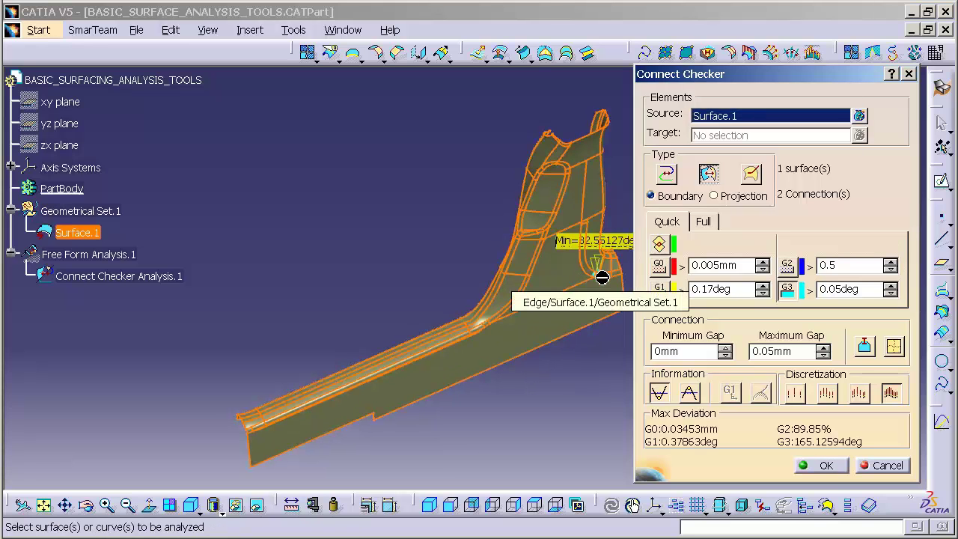
middle_drag(602, 278, 458, 284)
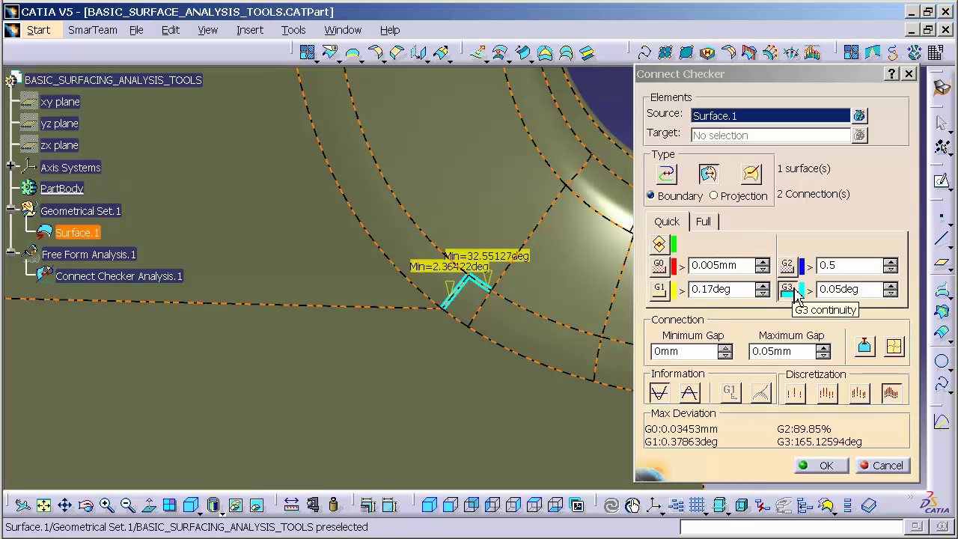
- Turn on G0 flagging so the corner gap break shows in red
click(660, 266)
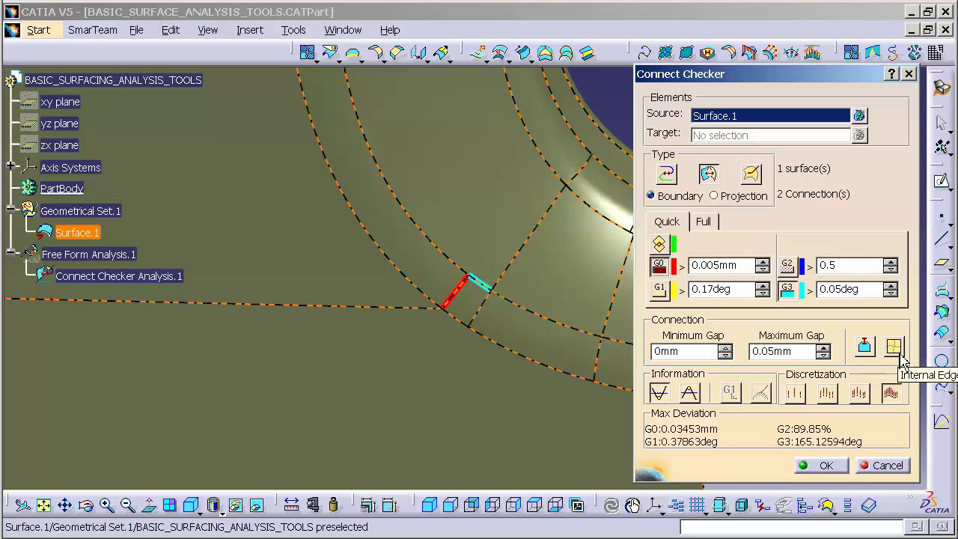
- Include Internal Edges so all 205 connections are checked, and zoom onto the red G0 edge
click(896, 349)
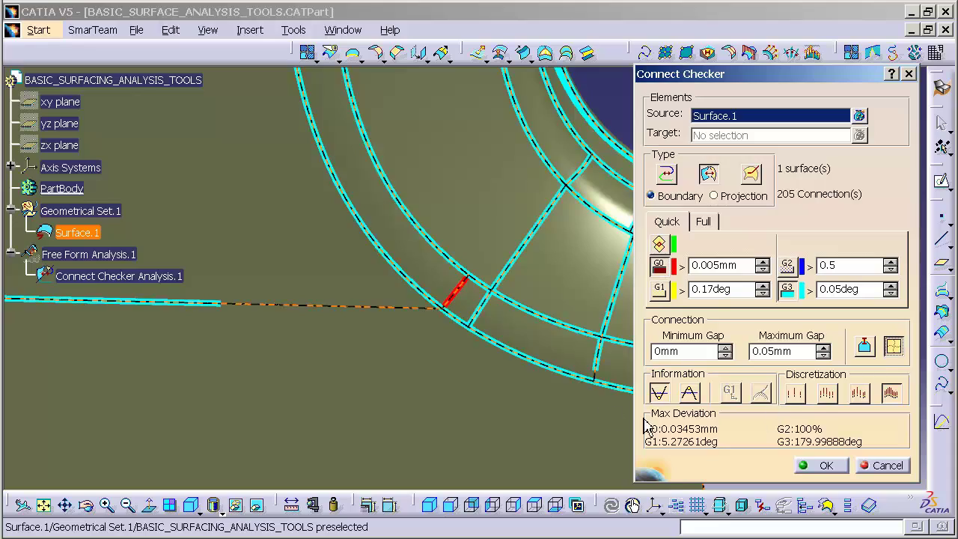
middle_drag(517, 292, 531, 358)
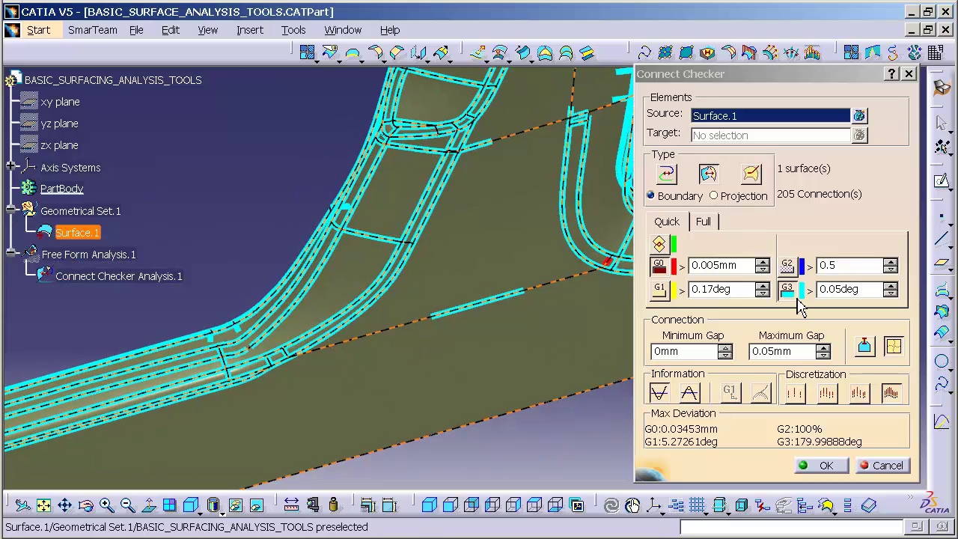
middle_drag(559, 333, 417, 367)
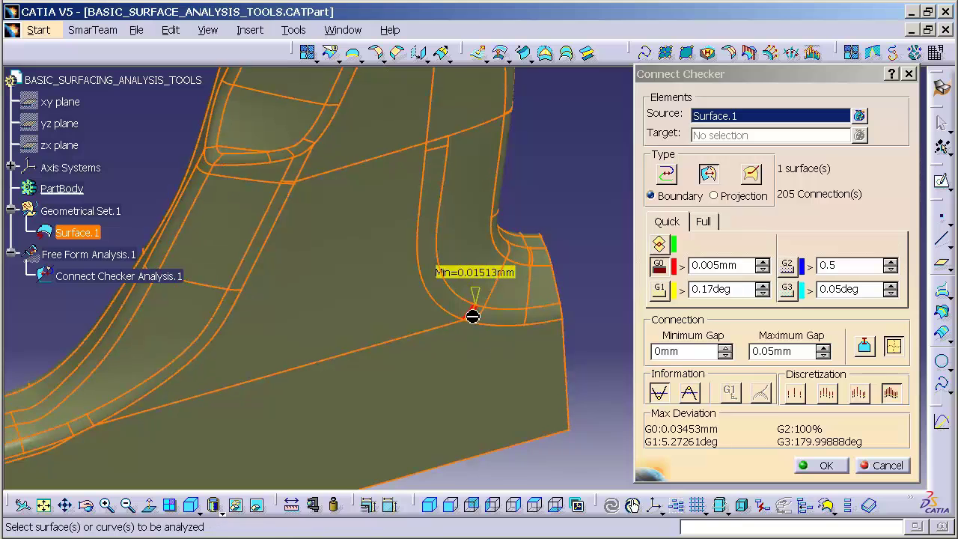
middle_click(473, 316)
middle_drag(473, 317, 402, 252)
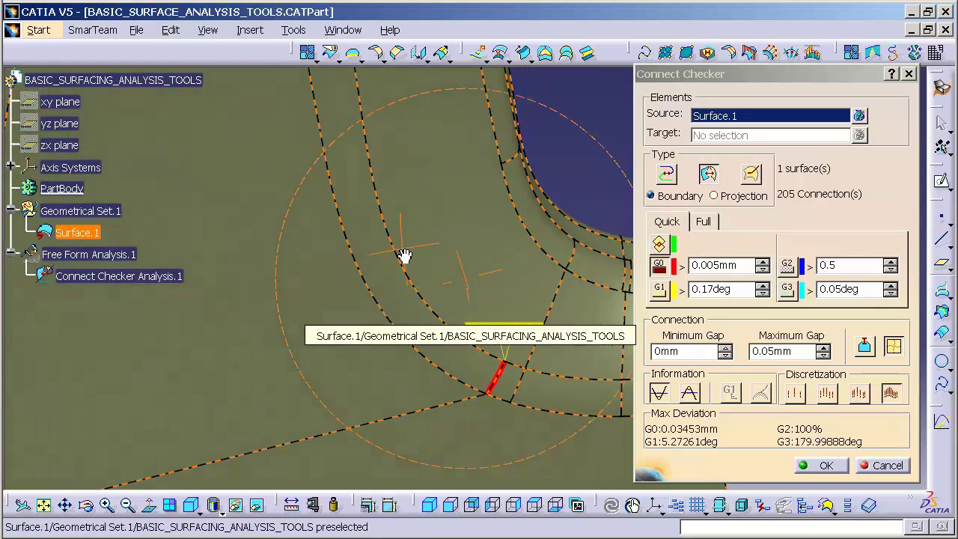
- Flag G1 tangency breaks in yellow, briefly previewing G2 and G3 breaks before hiding them
click(661, 291)
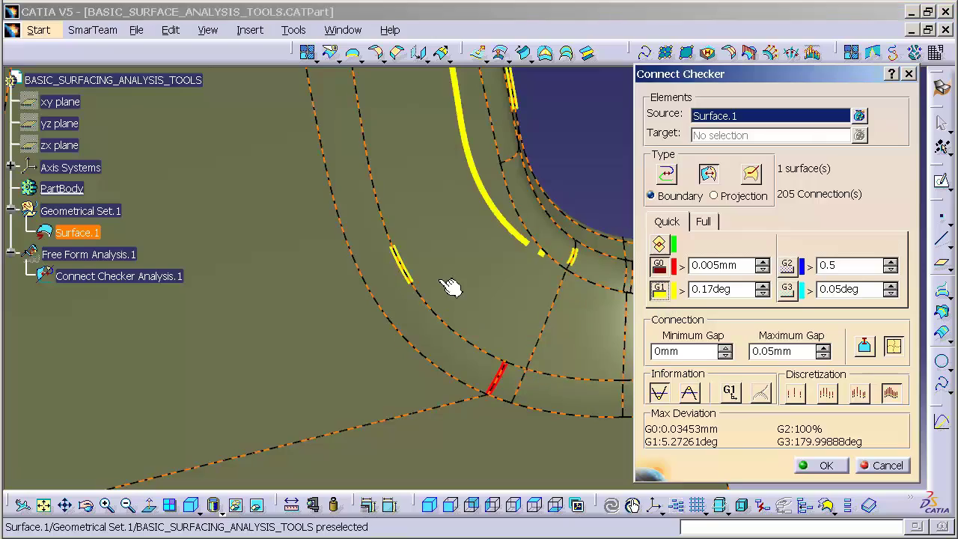
middle_drag(449, 285, 569, 349)
click(788, 267)
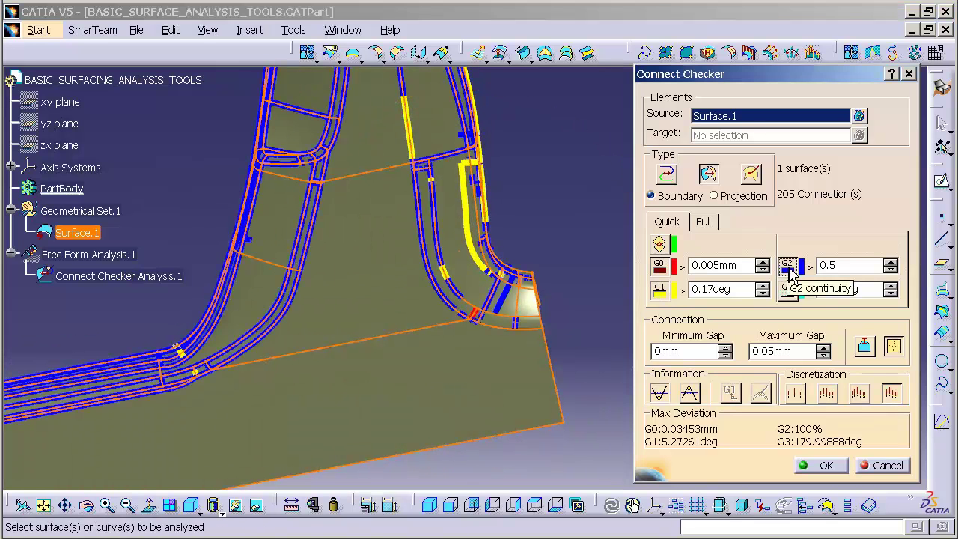
click(790, 269)
click(790, 292)
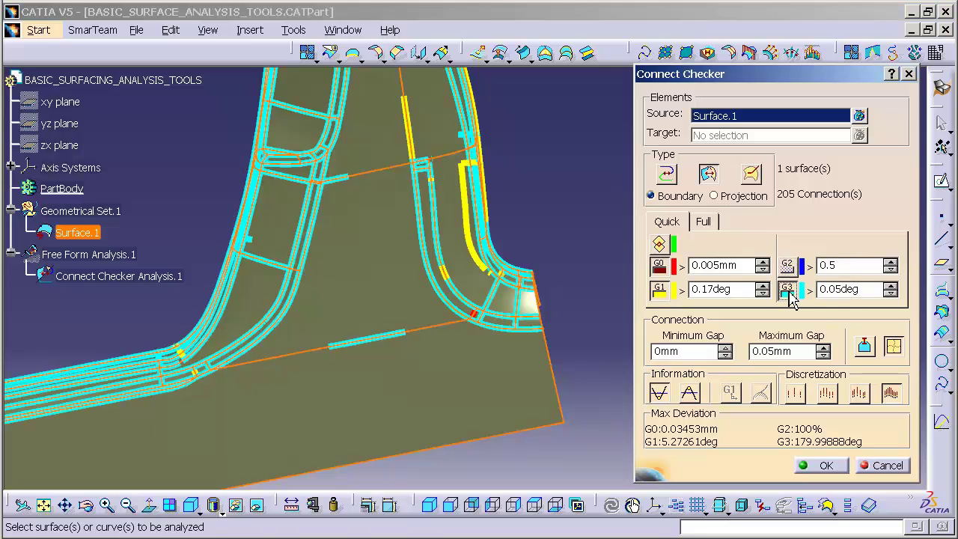
click(789, 291)
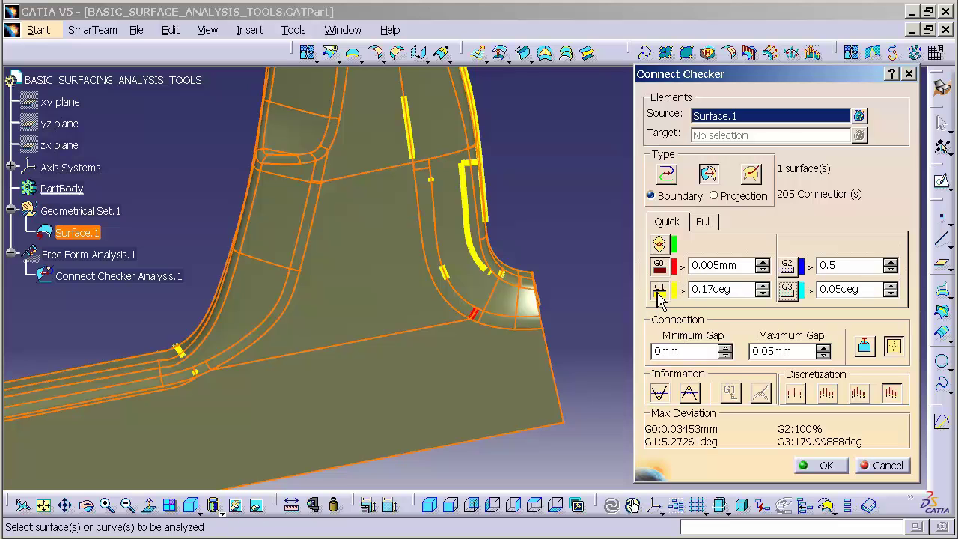
- Toggle Overlap Defect and show G1 breaks across the part with minimum-angle labels, G0 flags off
click(659, 247)
middle_drag(426, 285, 529, 315)
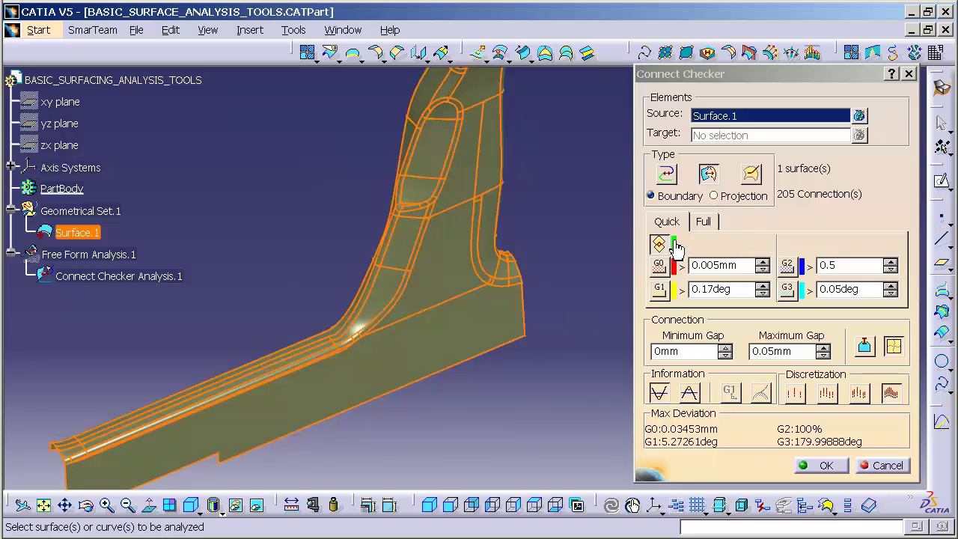
click(659, 265)
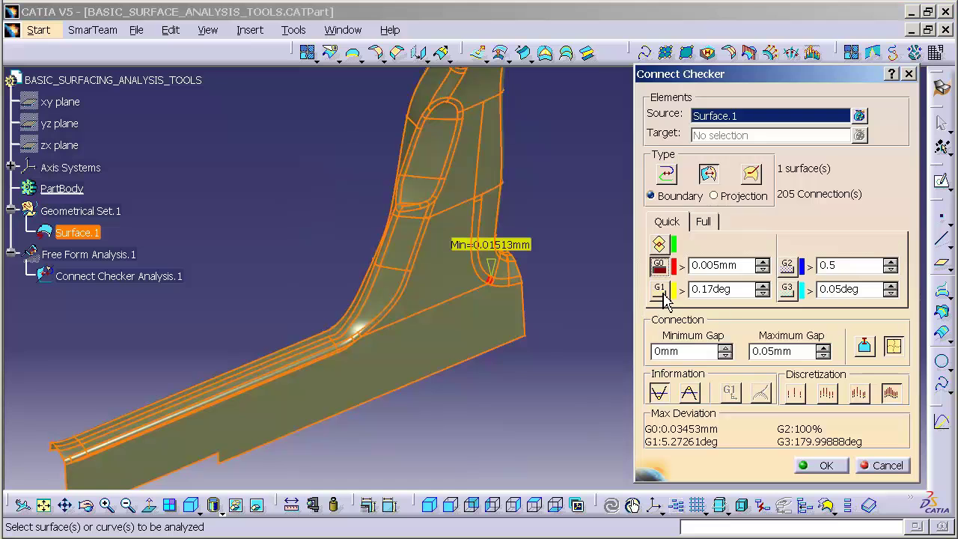
click(660, 289)
middle_drag(547, 323, 464, 389)
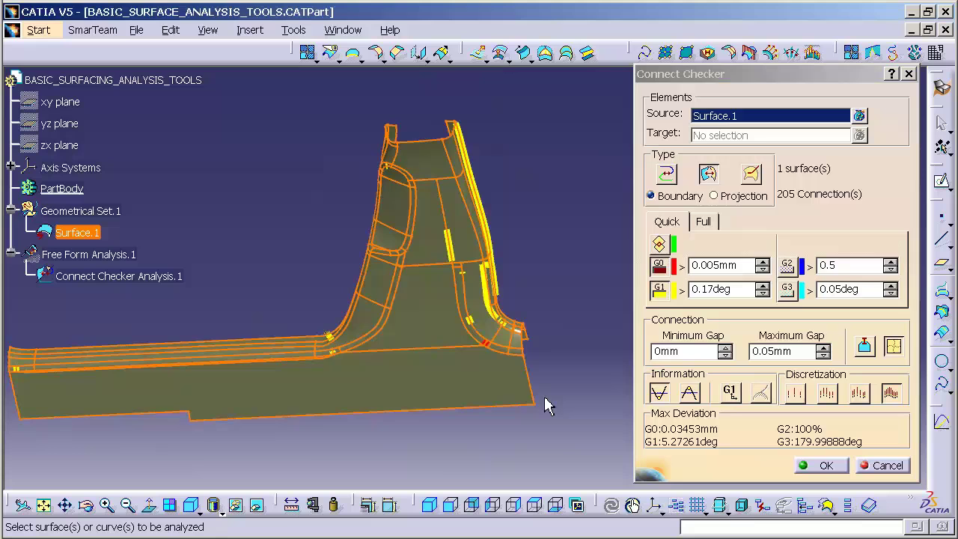
click(657, 271)
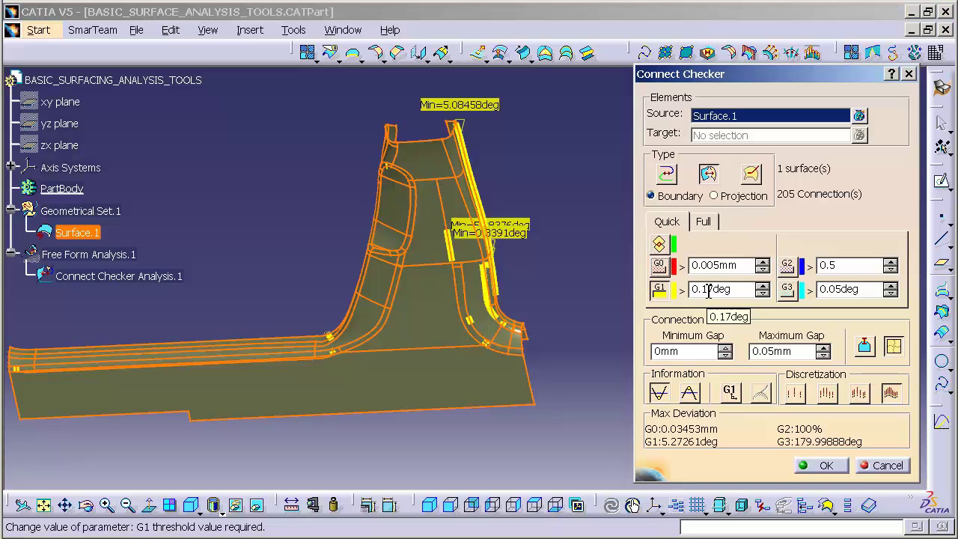
- Change the G1 threshold to 0.1deg and flag the G0 gap in red again
drag(709, 290, 741, 293)
key(BackSpace)
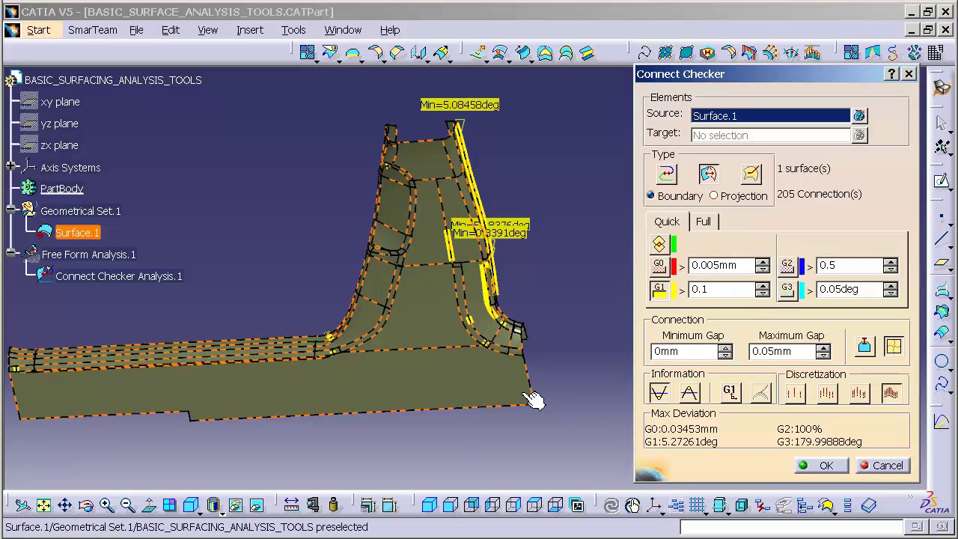
key(Return)
middle_drag(464, 450, 445, 375)
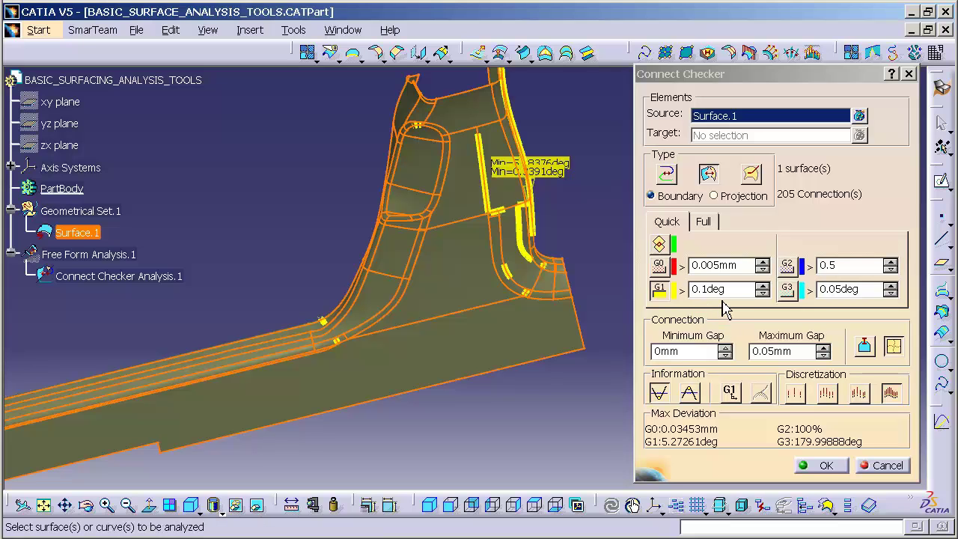
click(659, 267)
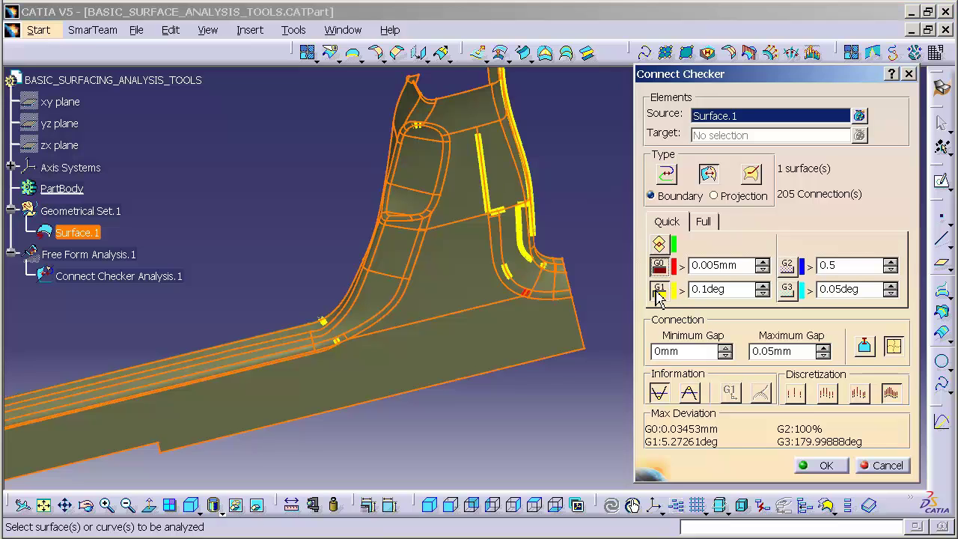
- Turn off the G1 check and tighten the G0 threshold to 0.001mm
click(660, 292)
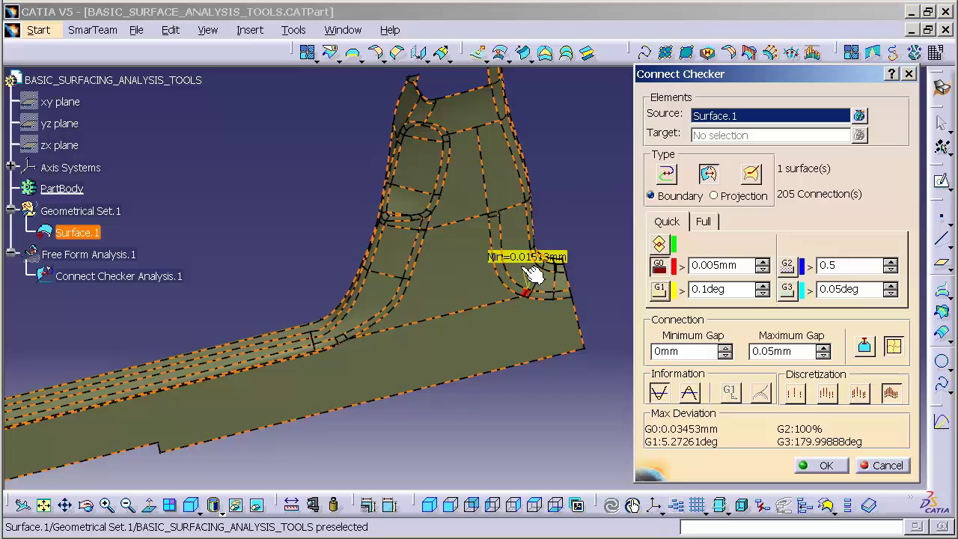
drag(714, 266, 741, 266)
text(1)
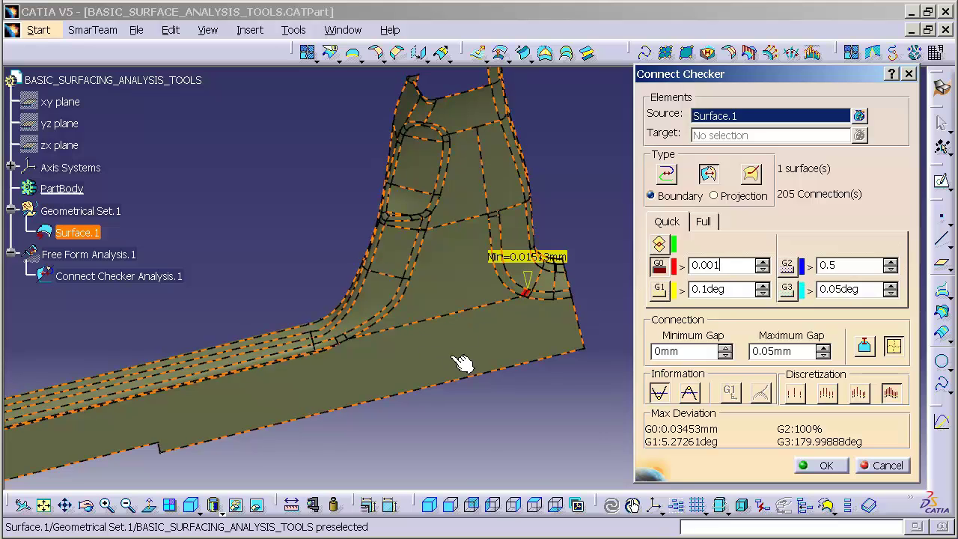
key(Return)
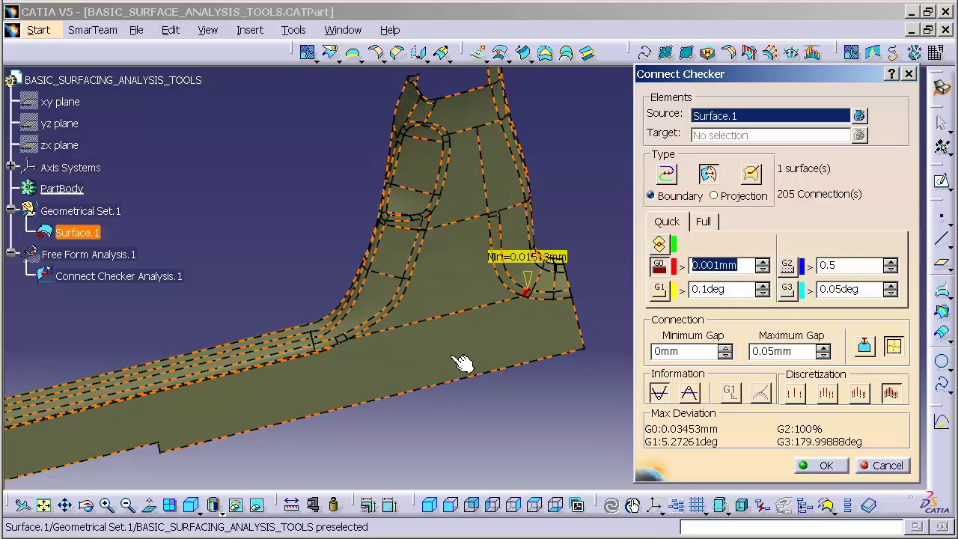
- In the Full tab, swap MinInfo for MaxInfo so each connection shows its maximum gap
click(710, 226)
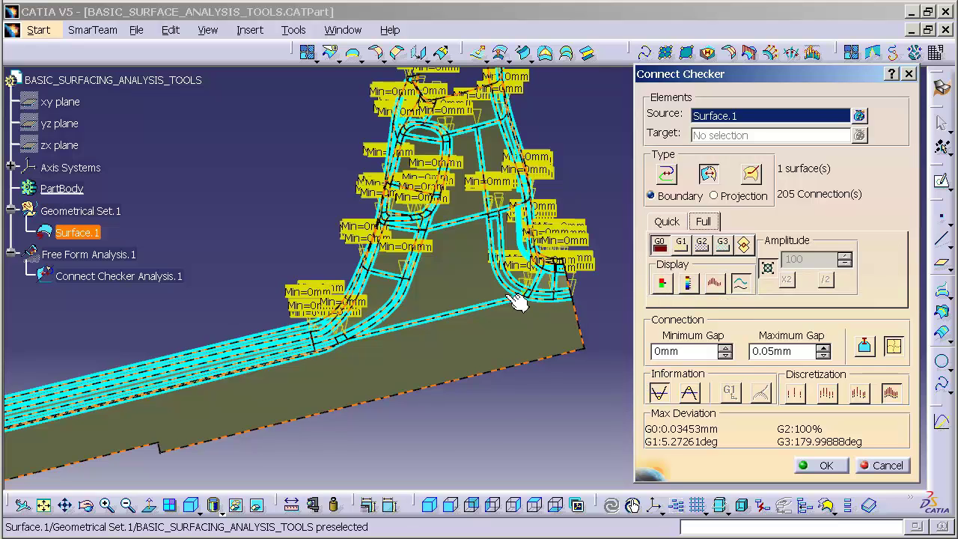
mouse_move(438, 374)
ctrl+middle_down()
mouse_move(421, 291)
mouse_move(444, 357)
ctrl+middle_up()
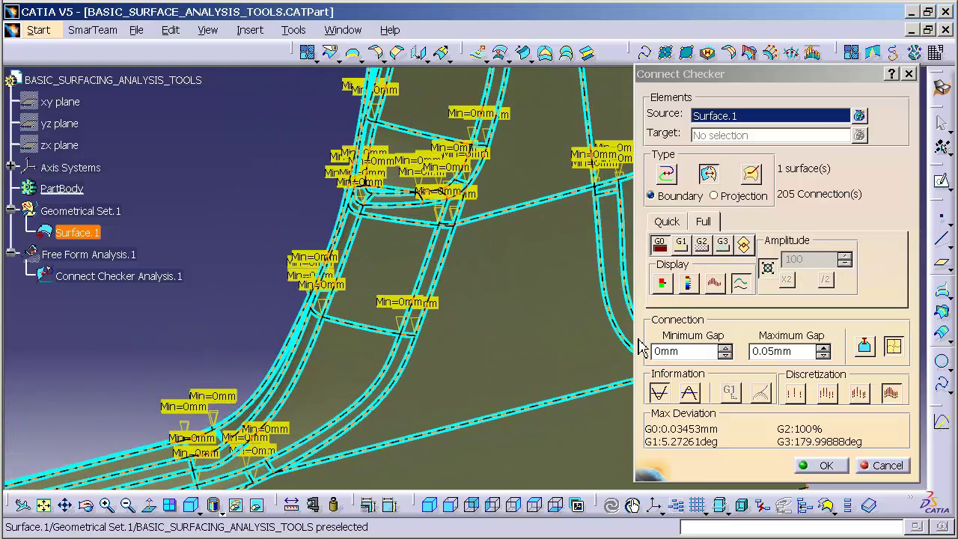
click(663, 397)
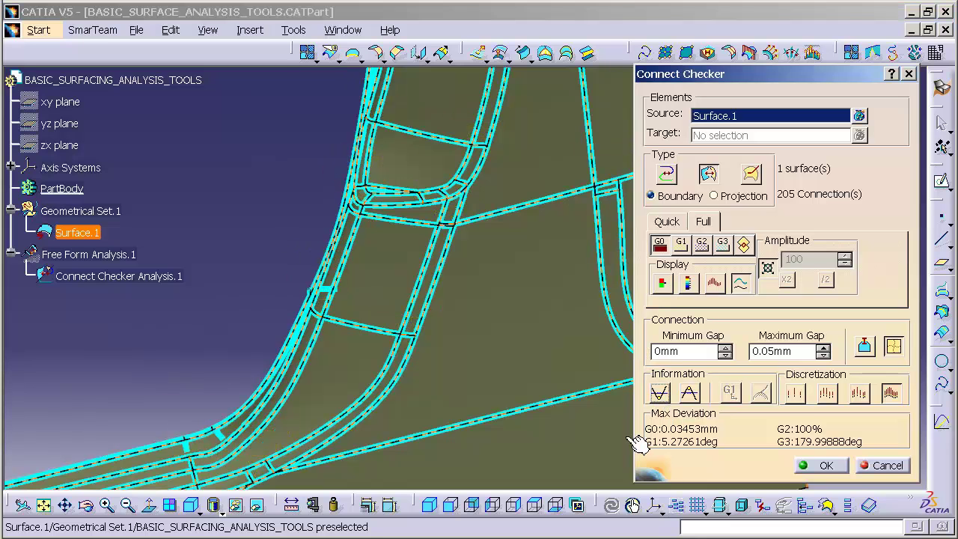
click(696, 395)
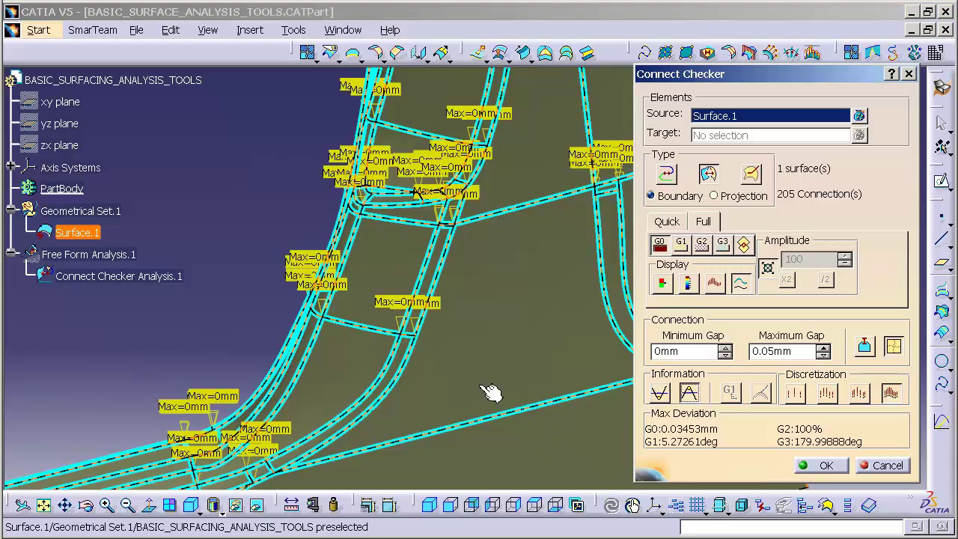
middle_drag(573, 387, 412, 344)
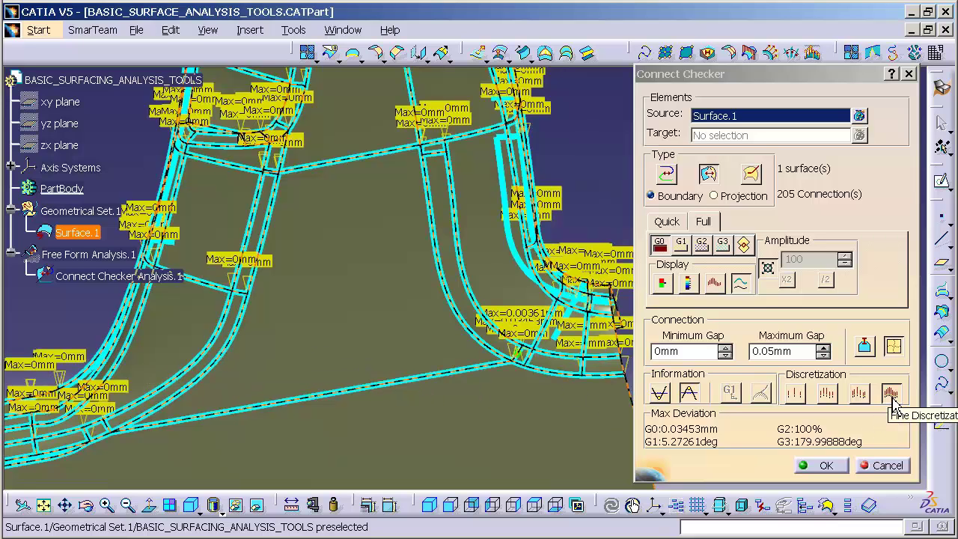
- Step the discretization from Light through Coarse and Medium to Fine, giving max G0 0.03453mm and G1 5.27261deg
click(796, 394)
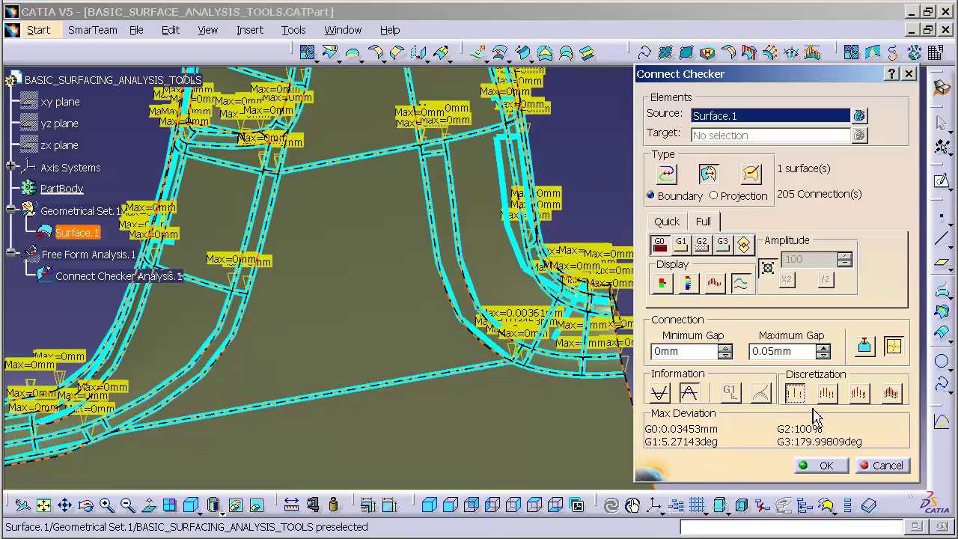
click(826, 395)
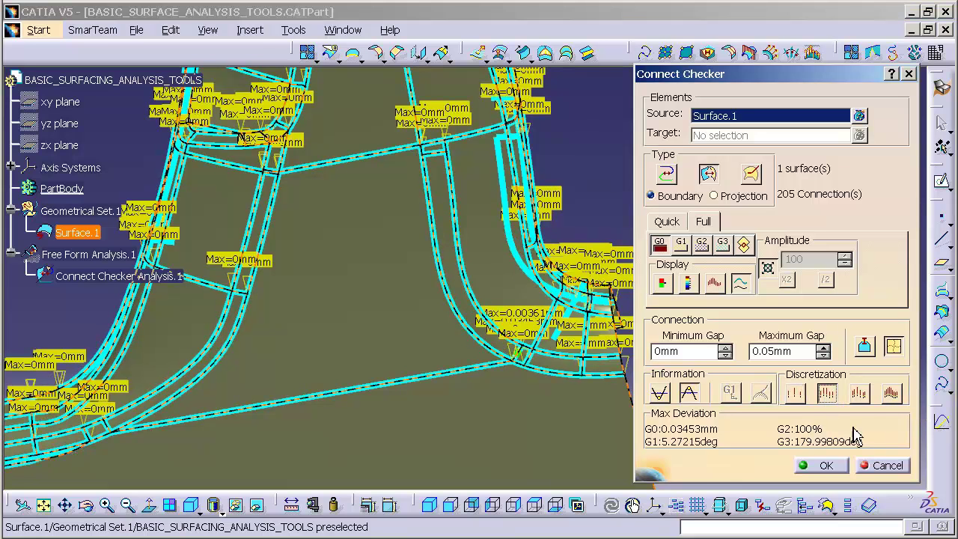
click(859, 394)
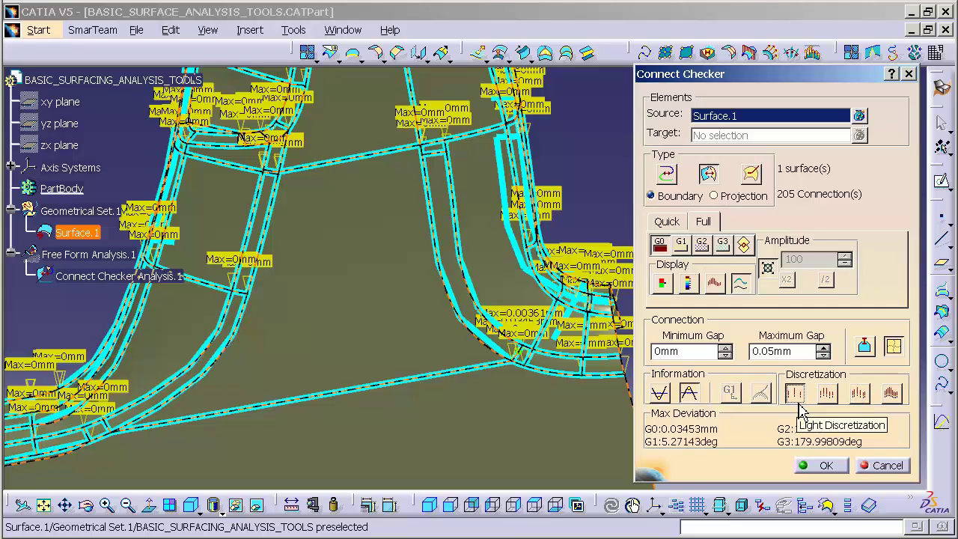
click(888, 398)
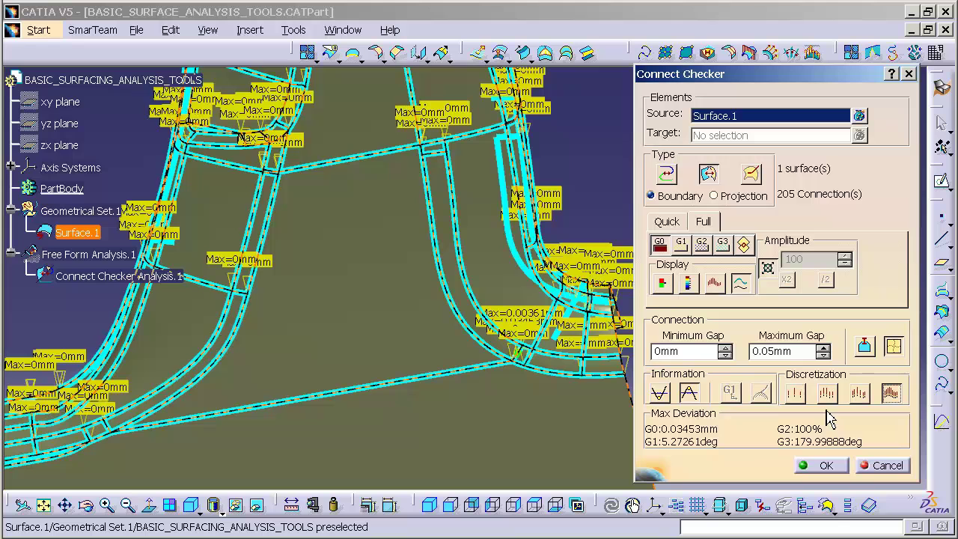
- Switch the Full analysis to G1 tangency and zoom in close on the magenta connection
click(681, 246)
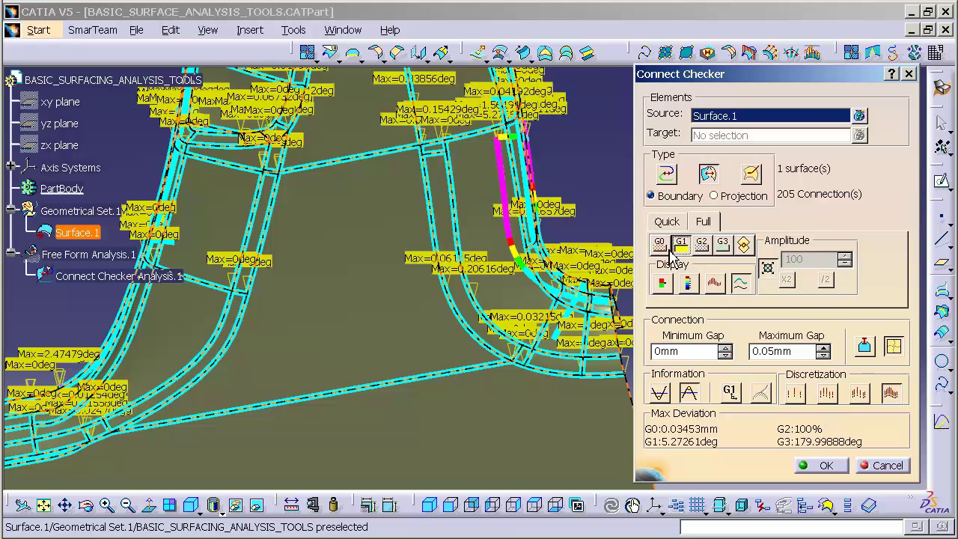
middle_drag(618, 394, 387, 344)
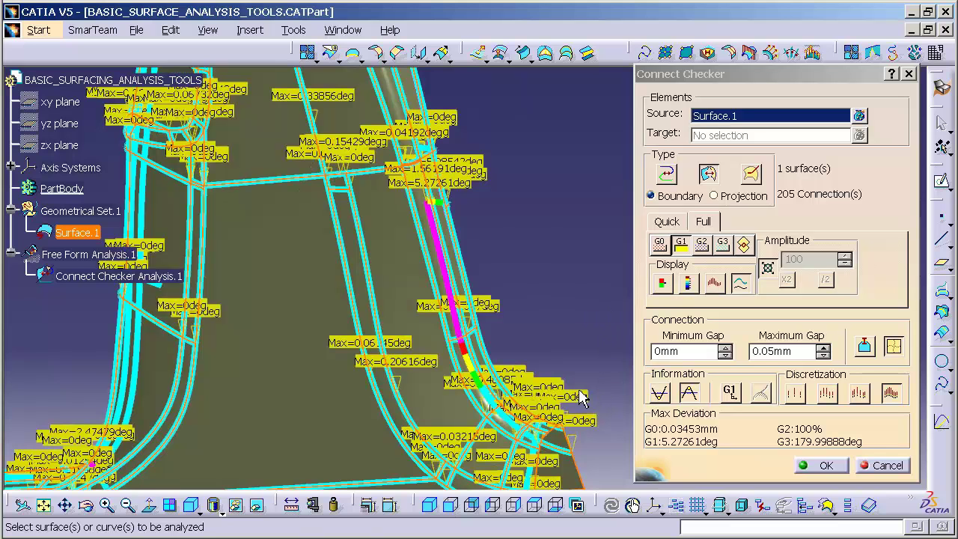
middle_drag(375, 293, 394, 274)
middle_drag(487, 337, 573, 262)
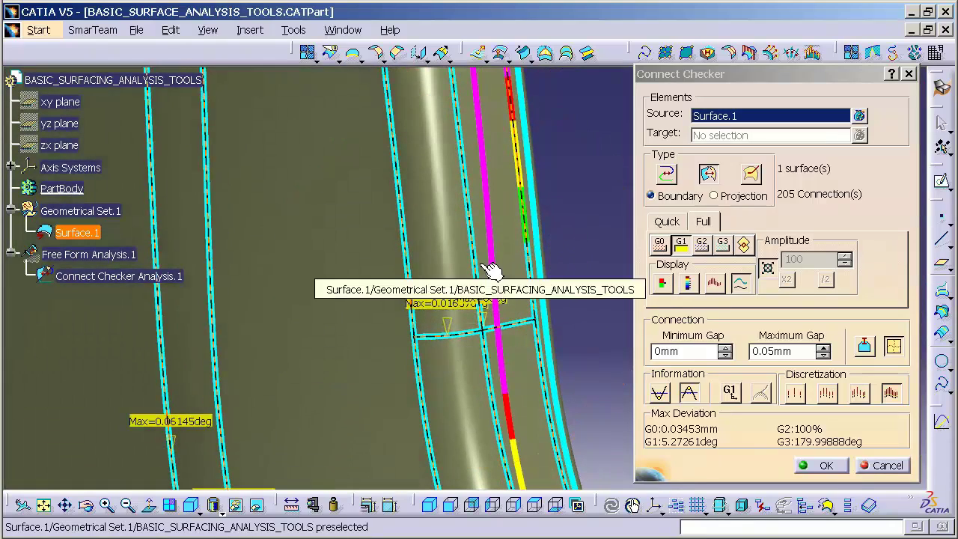
middle_drag(508, 271, 292, 304)
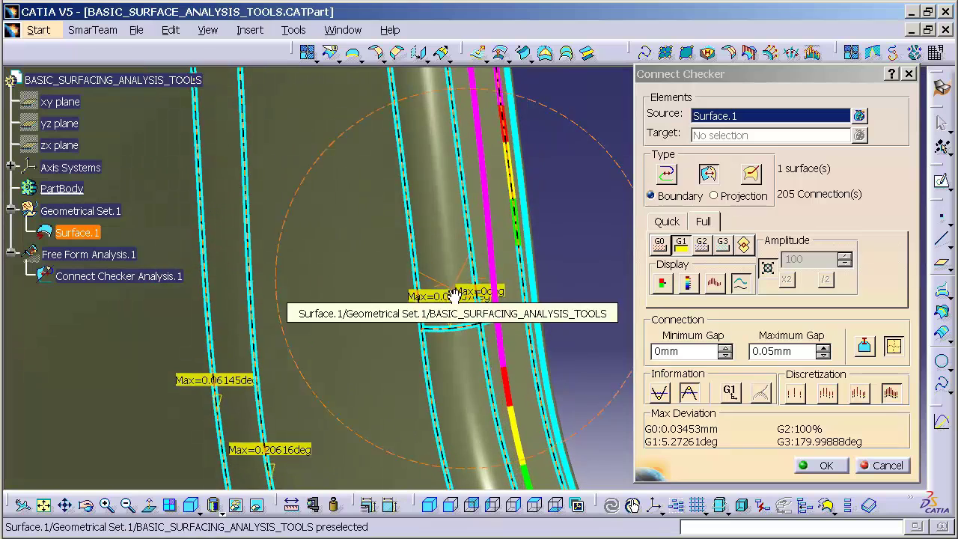
- Show G1 deviations with a full colour scale auto-fitted to 0deg–5.27261deg, then close the scale window
click(689, 286)
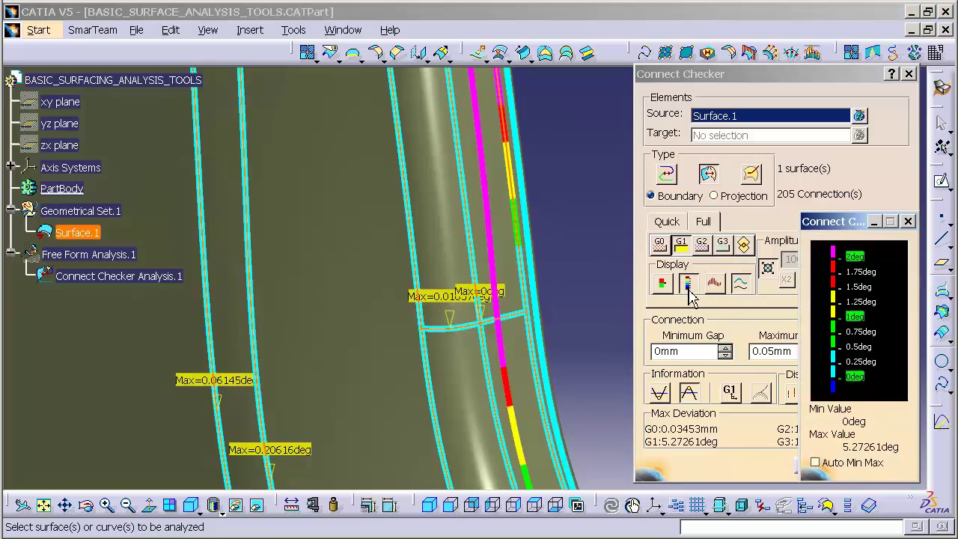
click(823, 465)
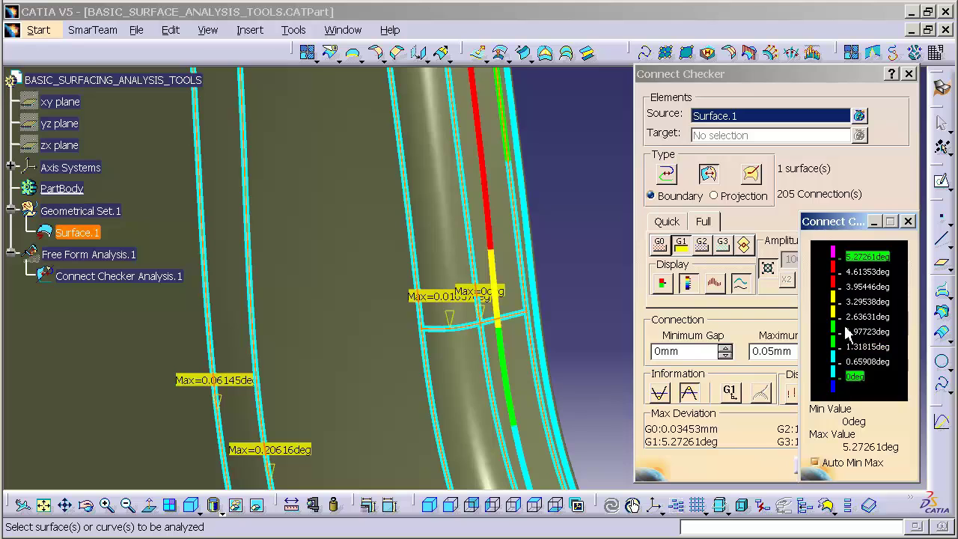
click(689, 285)
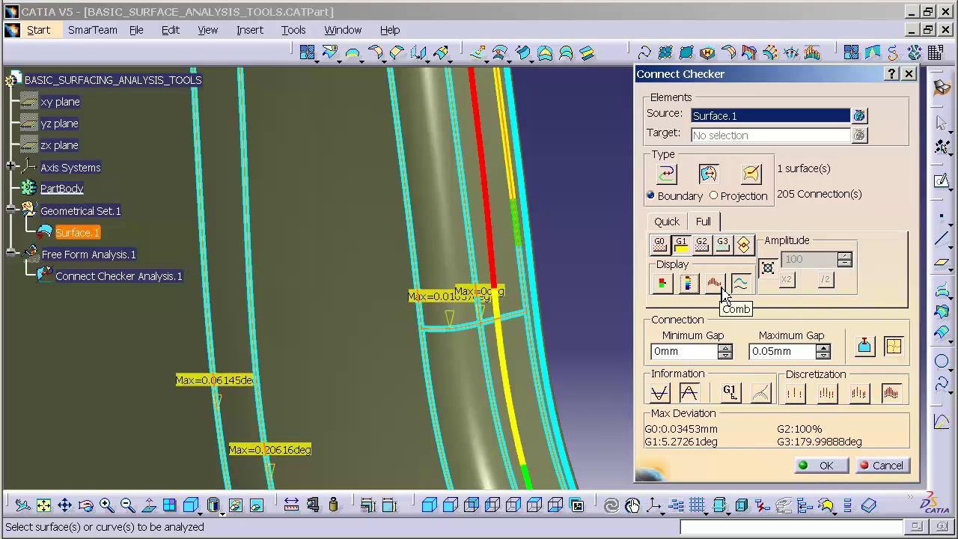
- Display the G1 deviations as auto-scaled combs, viewed obliquely across the whole surface
click(716, 287)
scroll(471, 263, down, 5)
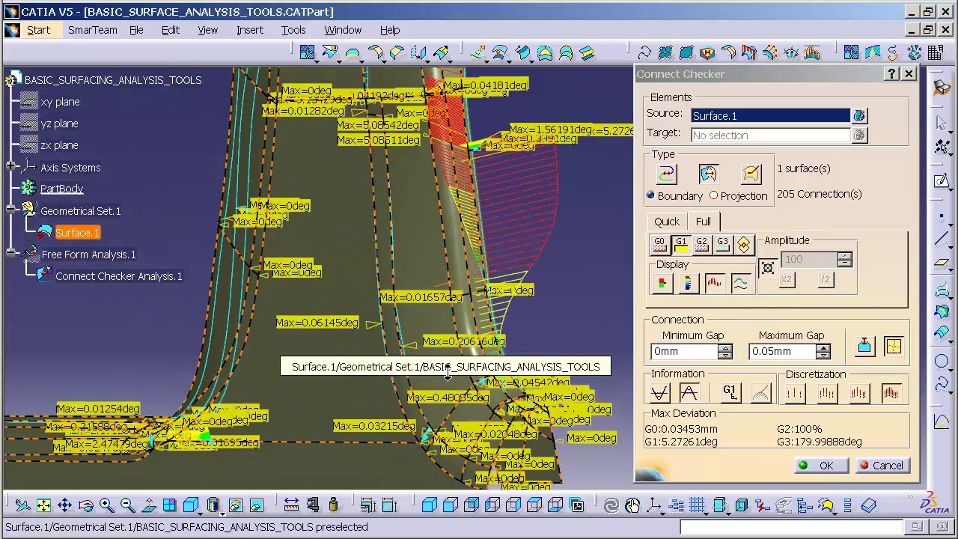
middle_drag(449, 288, 487, 376)
middle_drag(430, 412, 360, 283)
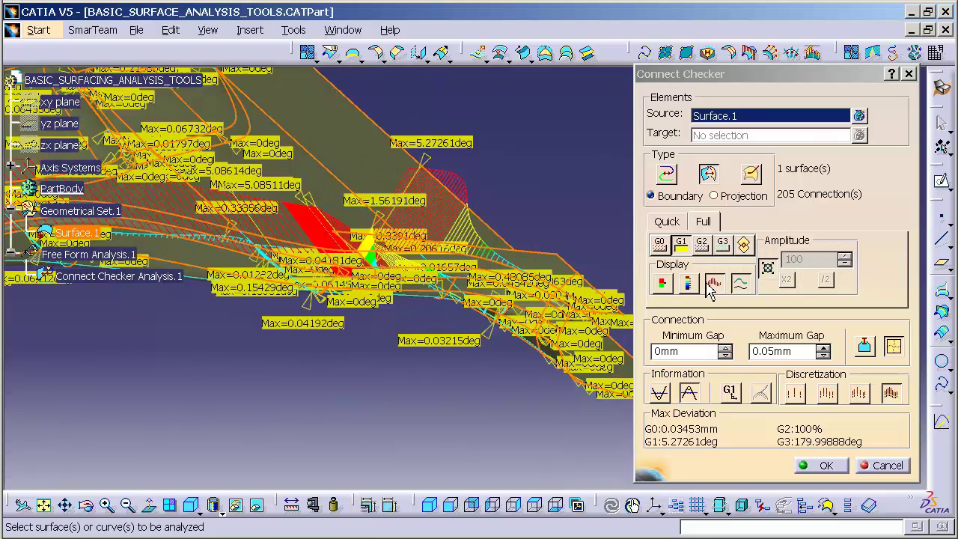
click(753, 291)
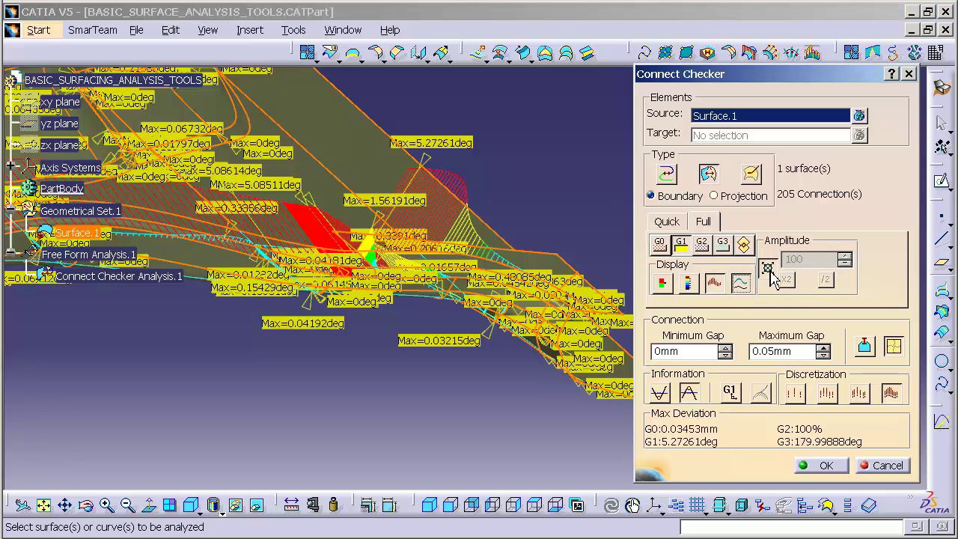
click(769, 271)
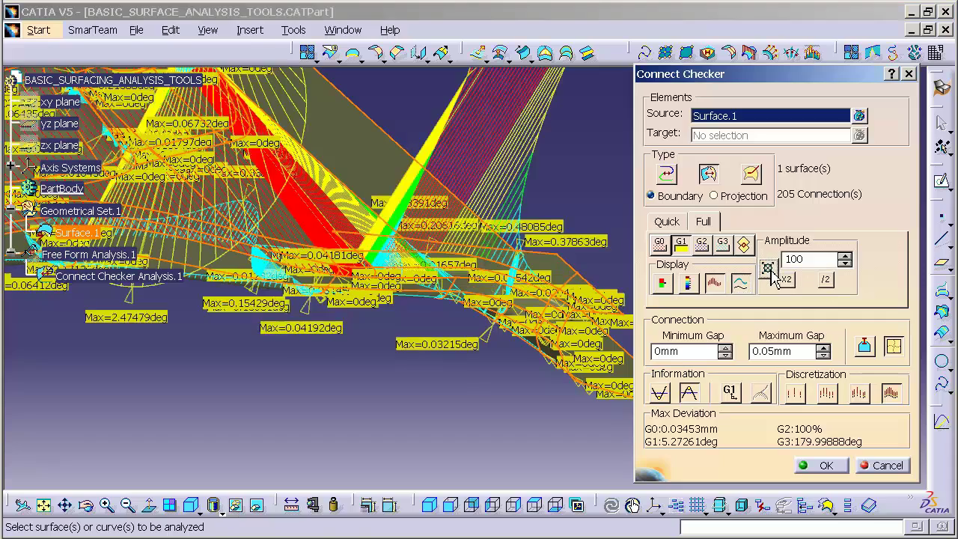
middle_drag(462, 282, 637, 311)
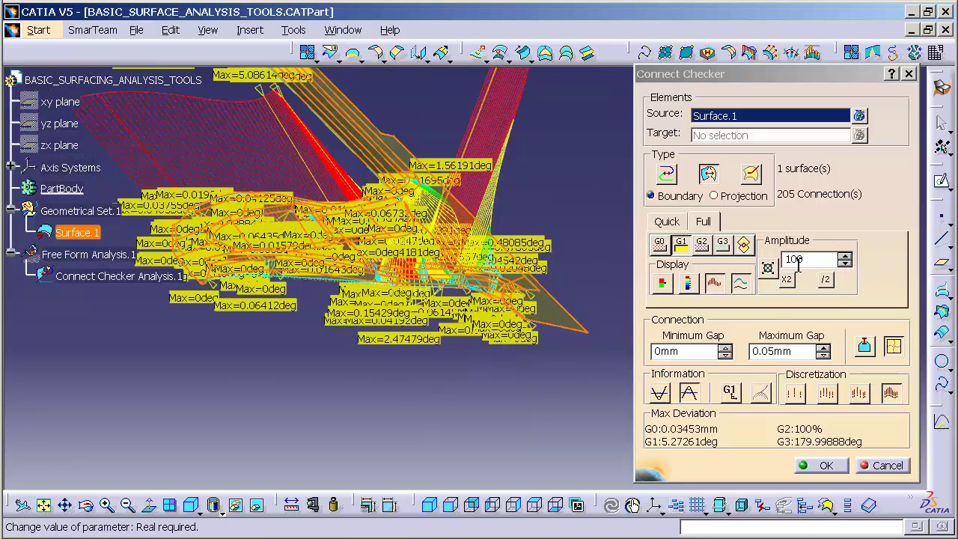
- Halve the comb amplitude three times, from 100 down to 12.5
click(826, 283)
click(827, 281)
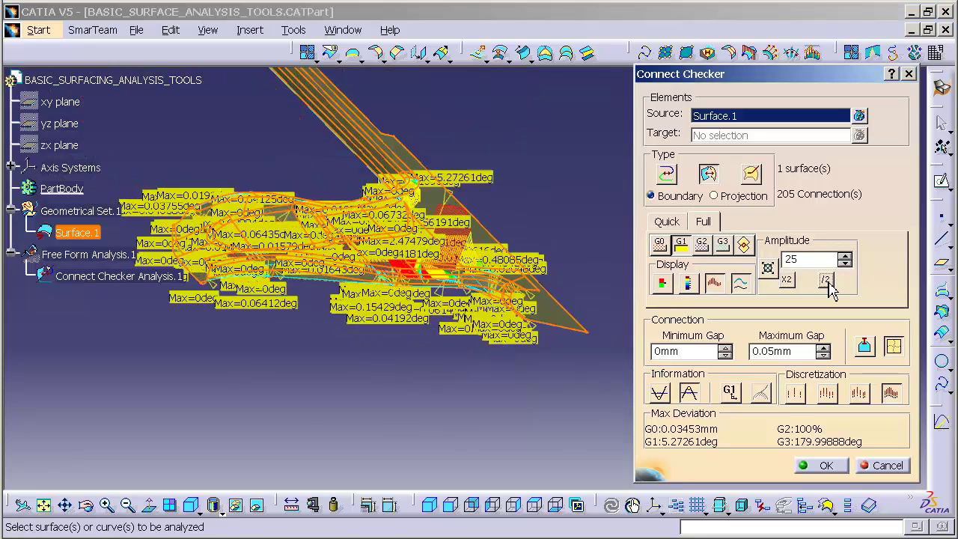
click(826, 281)
middle_drag(450, 299, 462, 241)
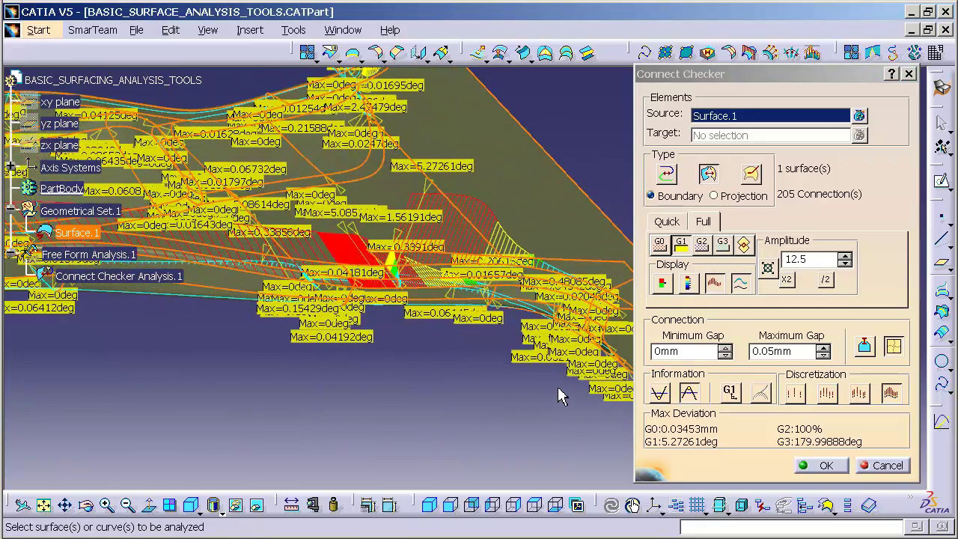
- Hide the maximum-deviation labels and reorient the view closer to the surface
click(690, 395)
middle_drag(534, 360, 431, 341)
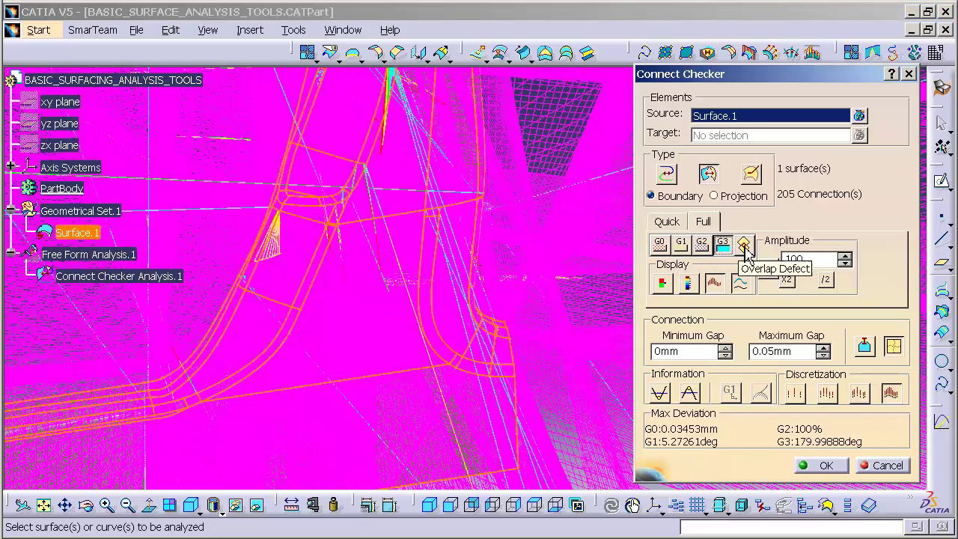
- Switch the Full analysis from G3 continuity to overlap defect checking
click(745, 251)
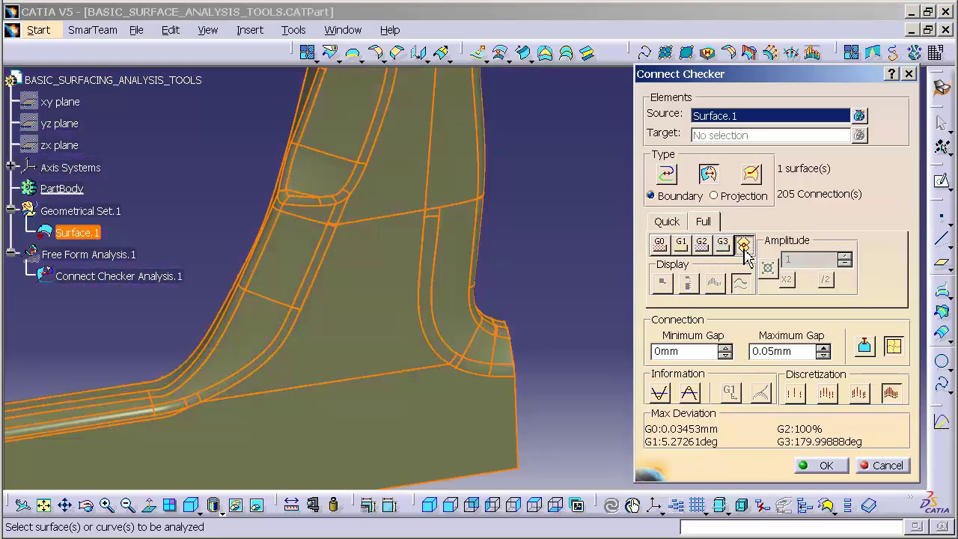